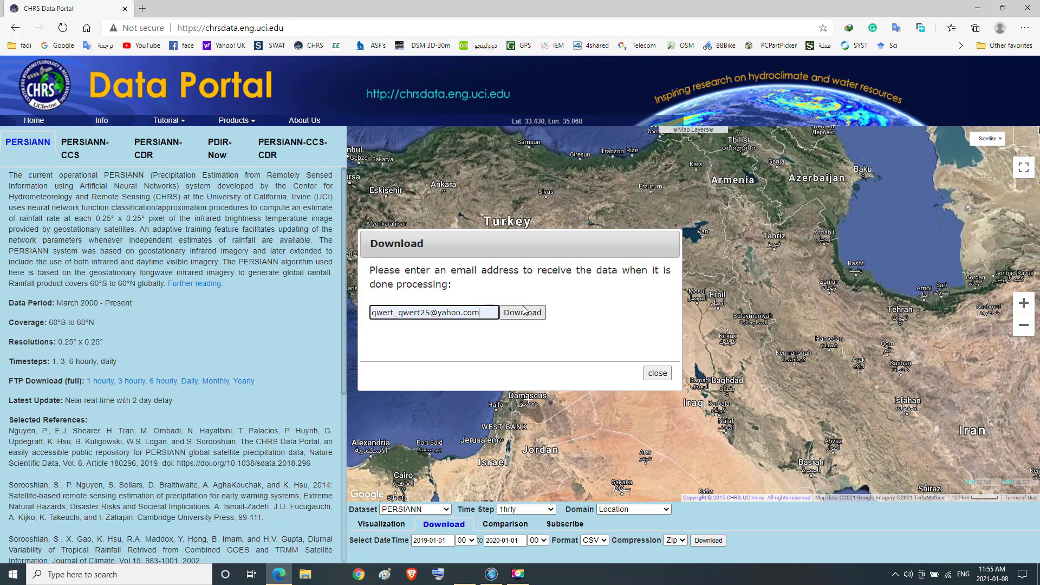
- Submit the PERSIANN data download request and close the confirmation message
click(523, 313)
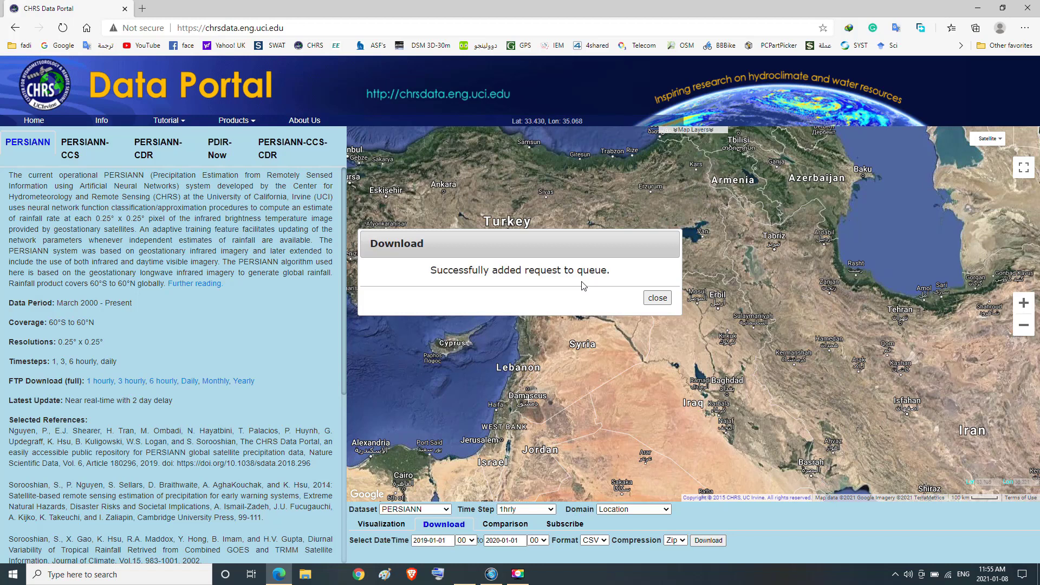
click(518, 575)
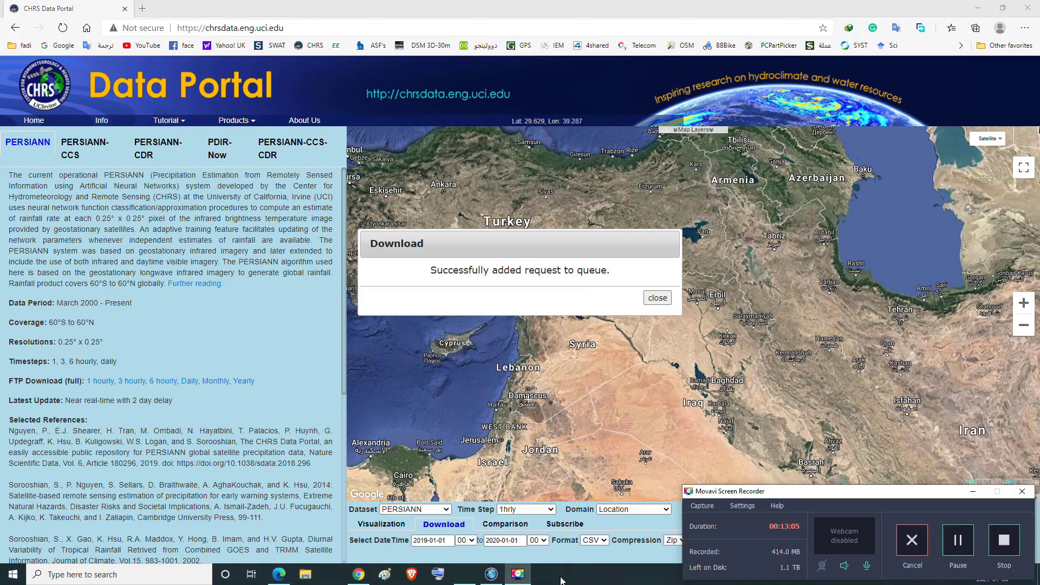
click(519, 577)
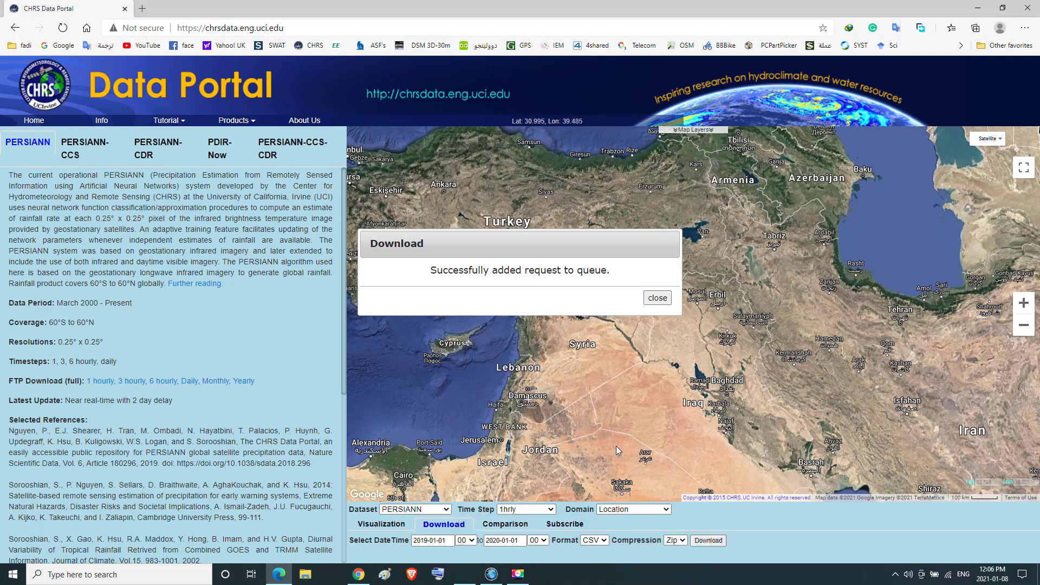
click(658, 298)
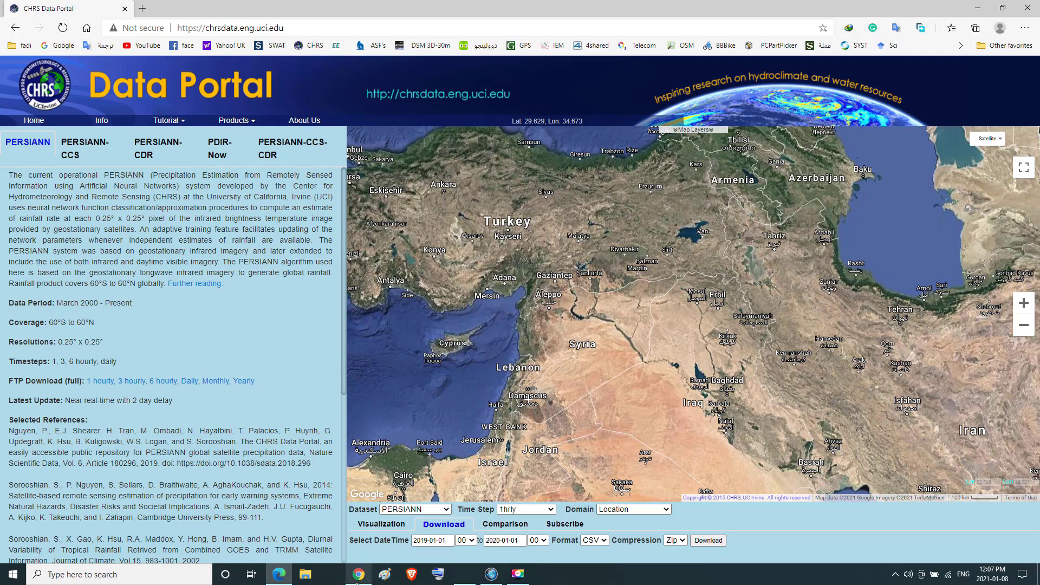
- Switch to Yahoo Mail in Chrome and check the sender of the CHRS PERSIANN data request message
mouse_move(357, 583)
click(384, 504)
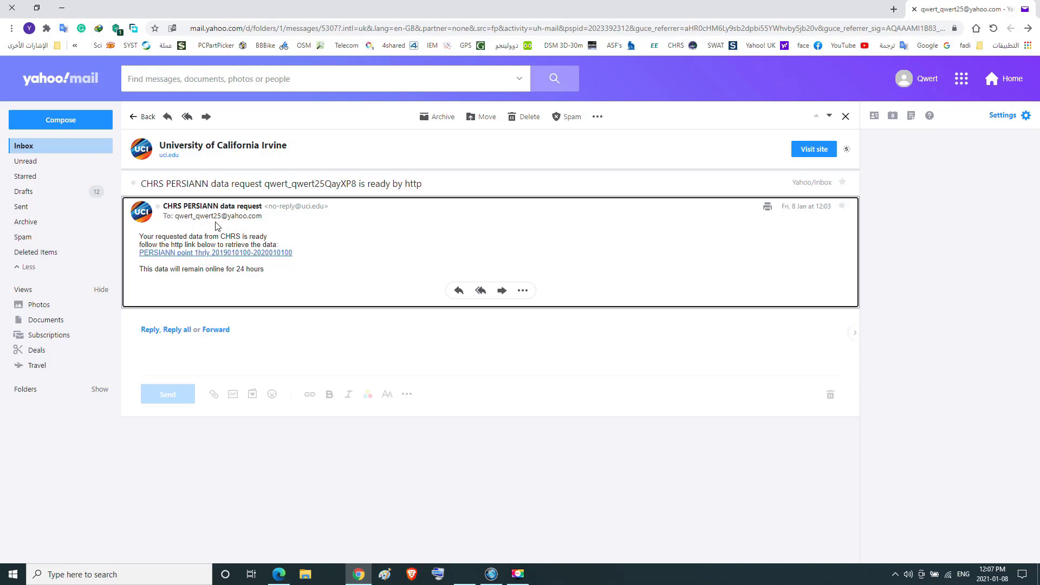
mouse_move(235, 224)
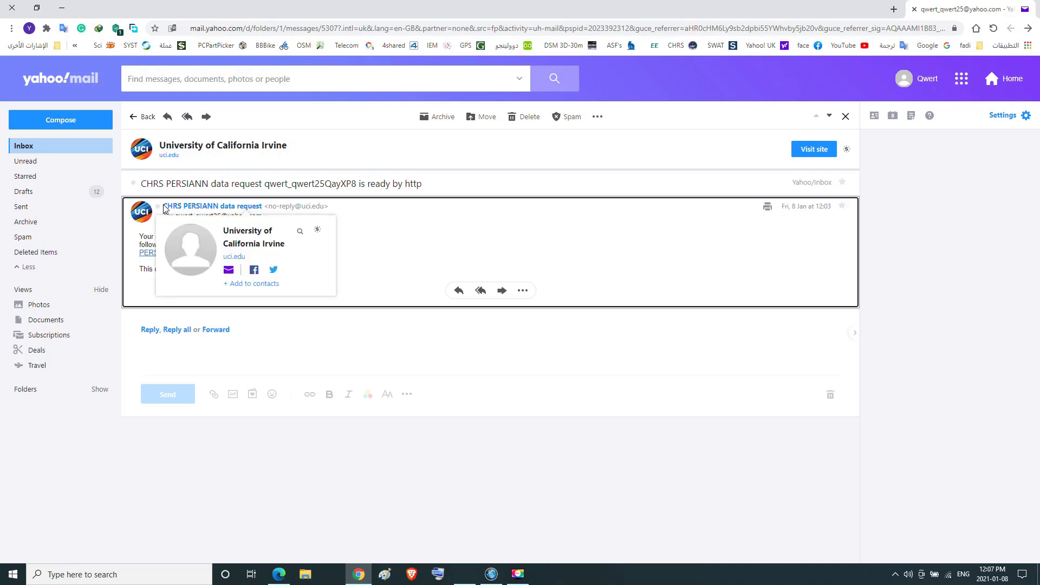
drag(164, 206, 266, 210)
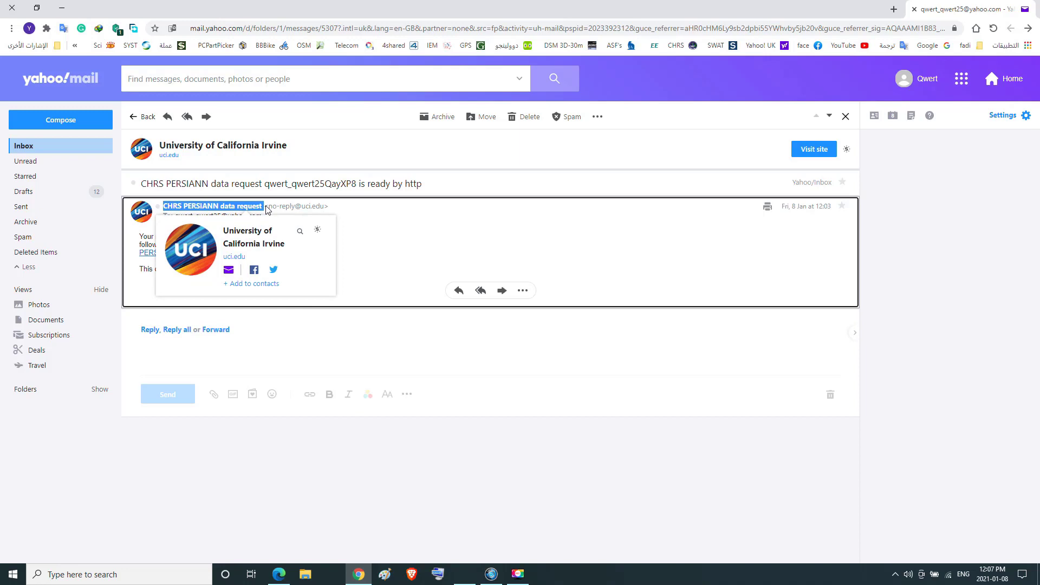
click(266, 193)
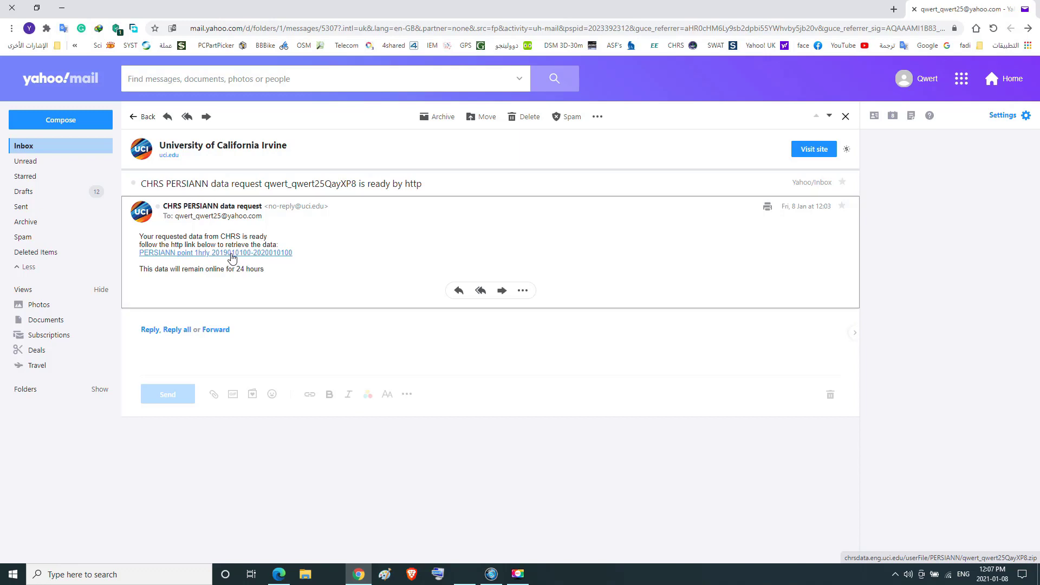
- Download the compressed data file from the PERSIANN point 1hrly link in the message
click(232, 254)
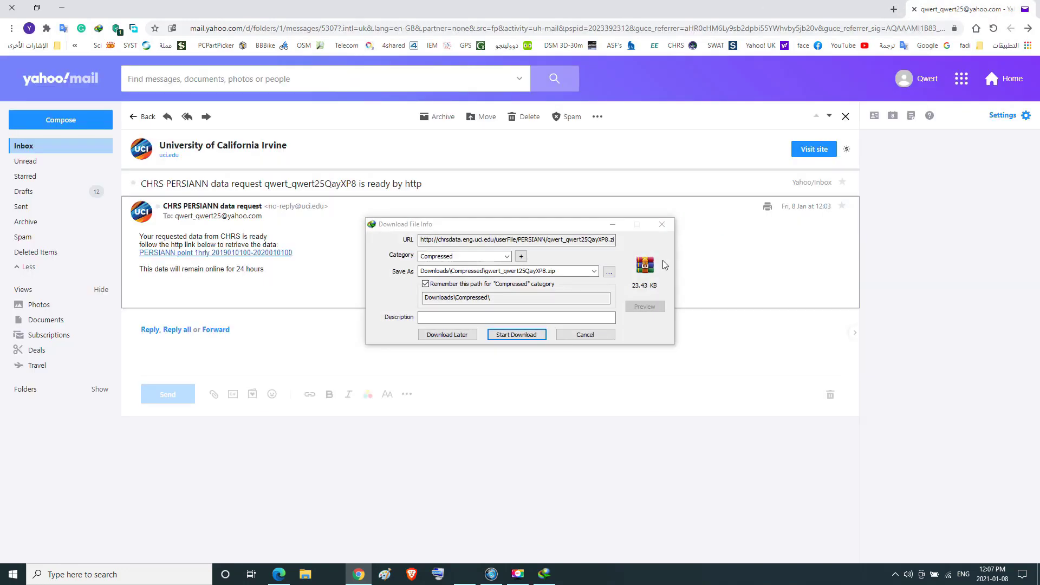
click(517, 335)
click(517, 335)
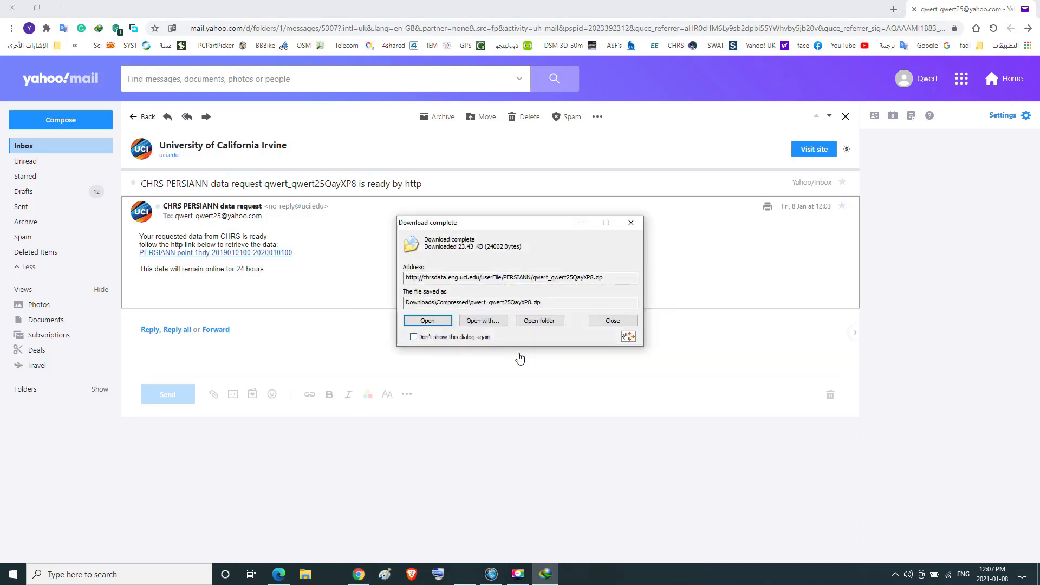
- Copy the downloaded zip archive from the Downloads\Compressed folder to the desktop
click(538, 322)
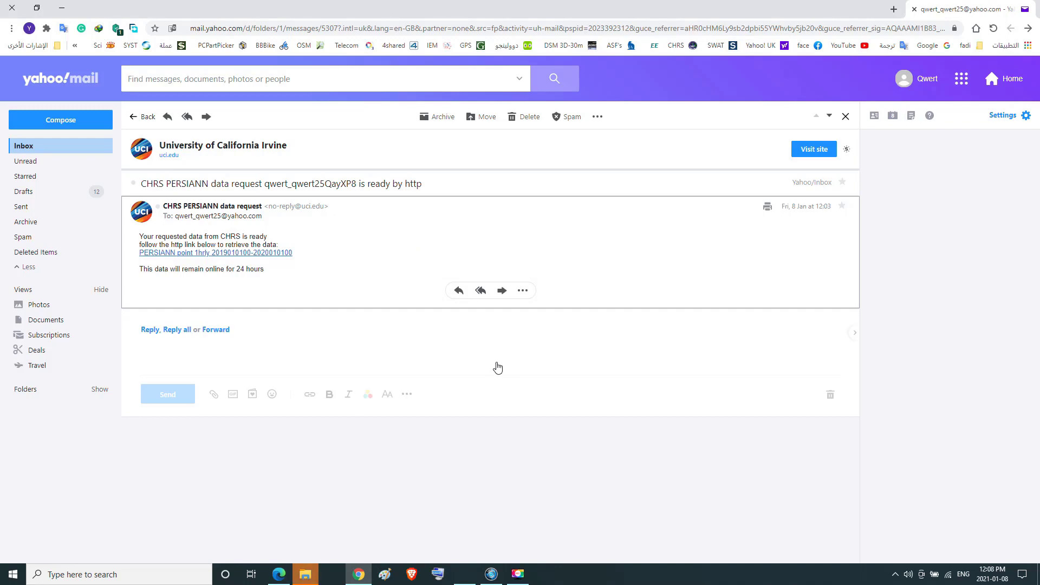
click(307, 576)
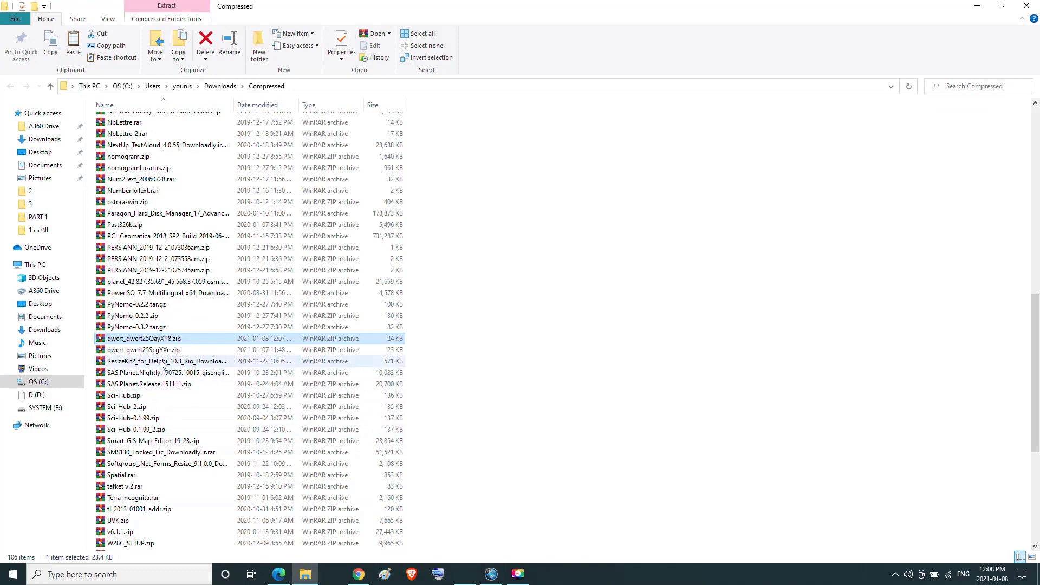
click(51, 43)
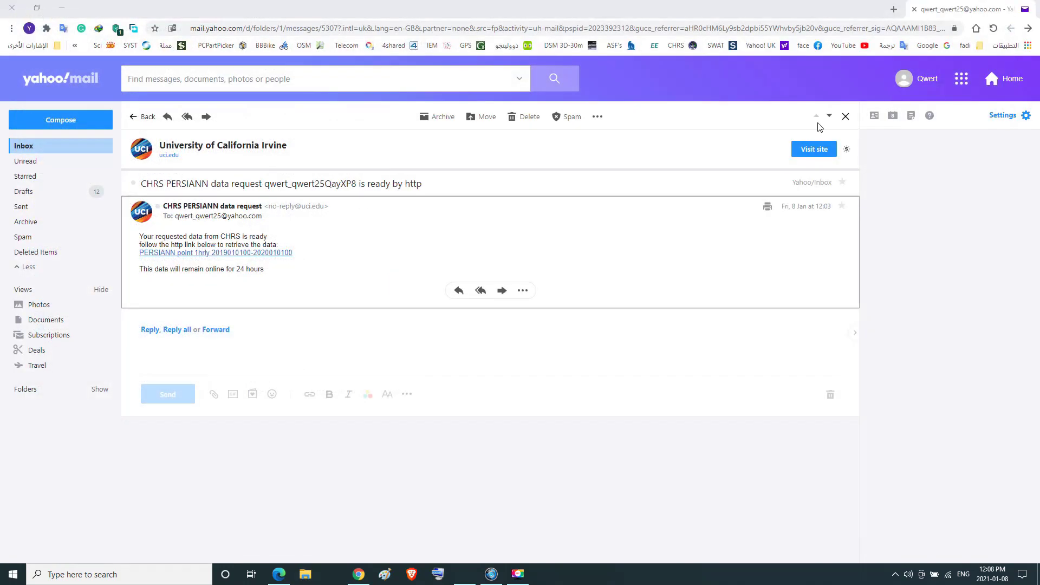
click(979, 8)
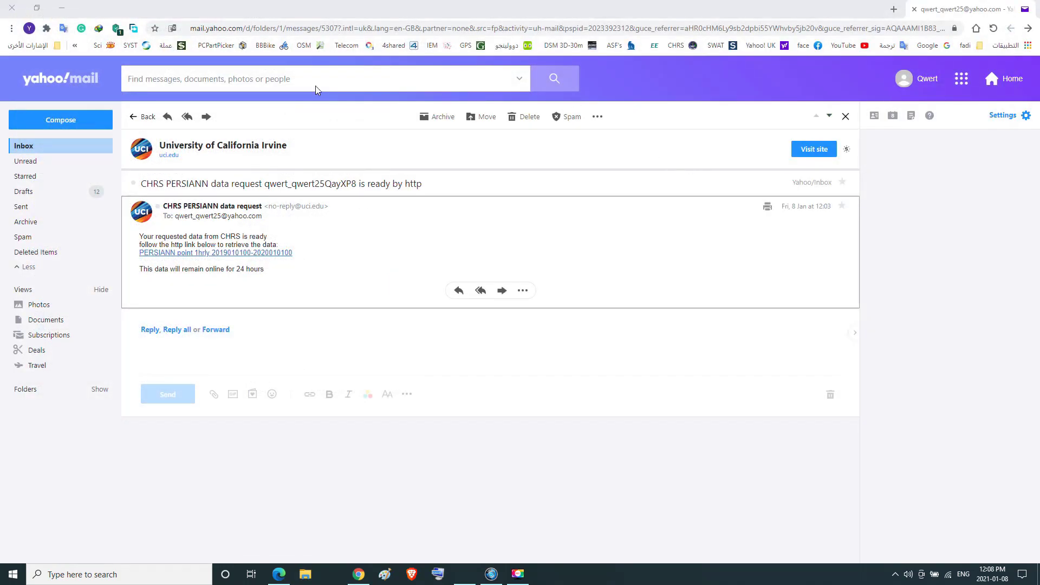
click(68, 8)
click(978, 8)
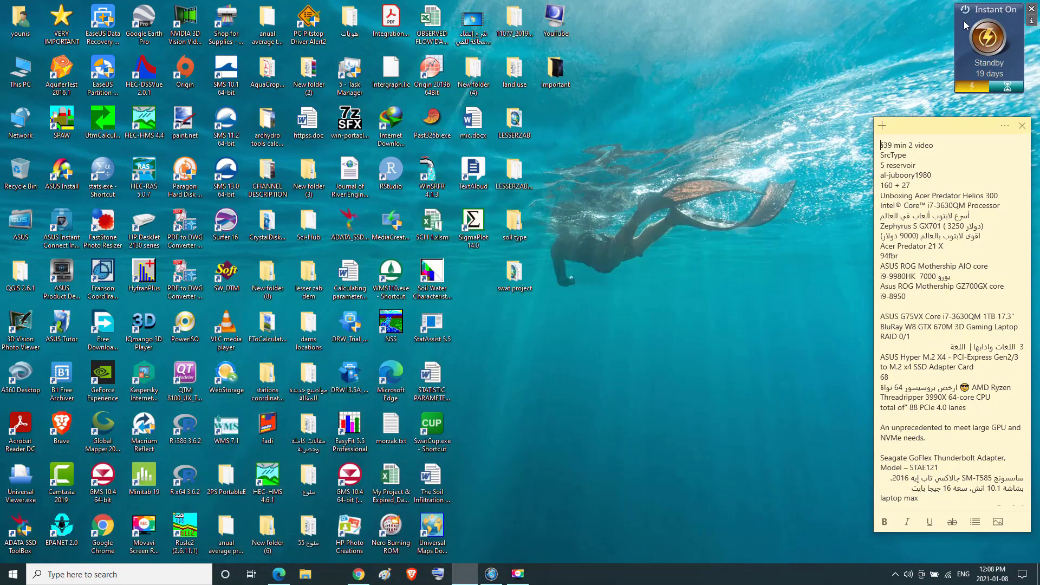
right_click(595, 12)
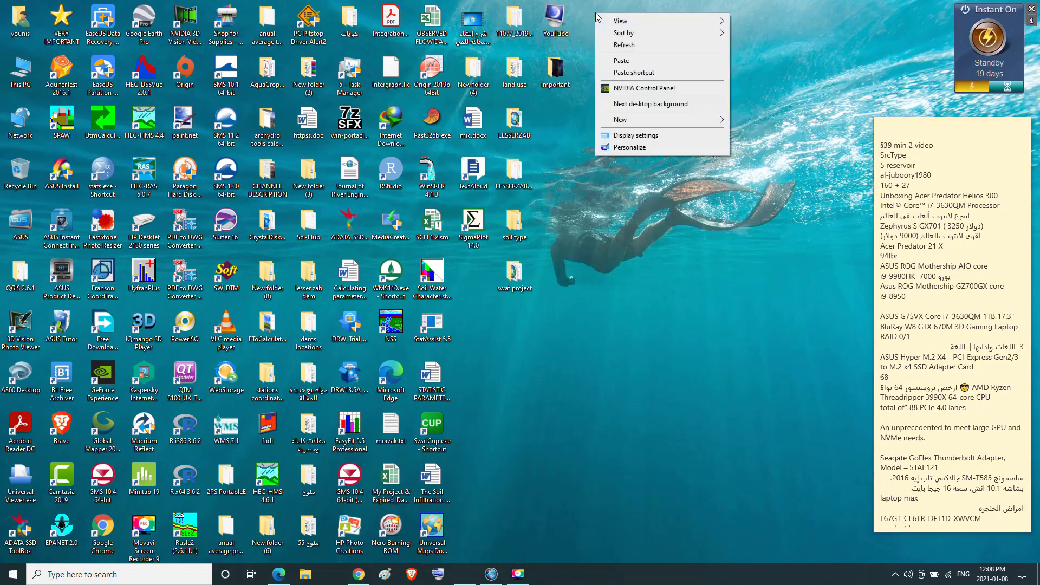
click(646, 58)
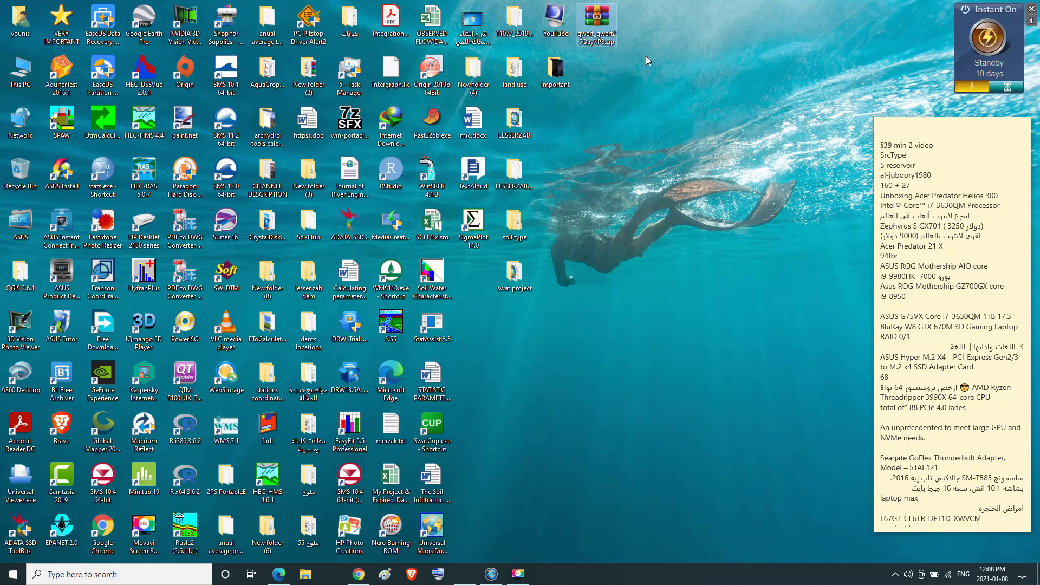
- Extract the zip archive onto the desktop and place the extracted CSV file directly below the archive
right_click(596, 17)
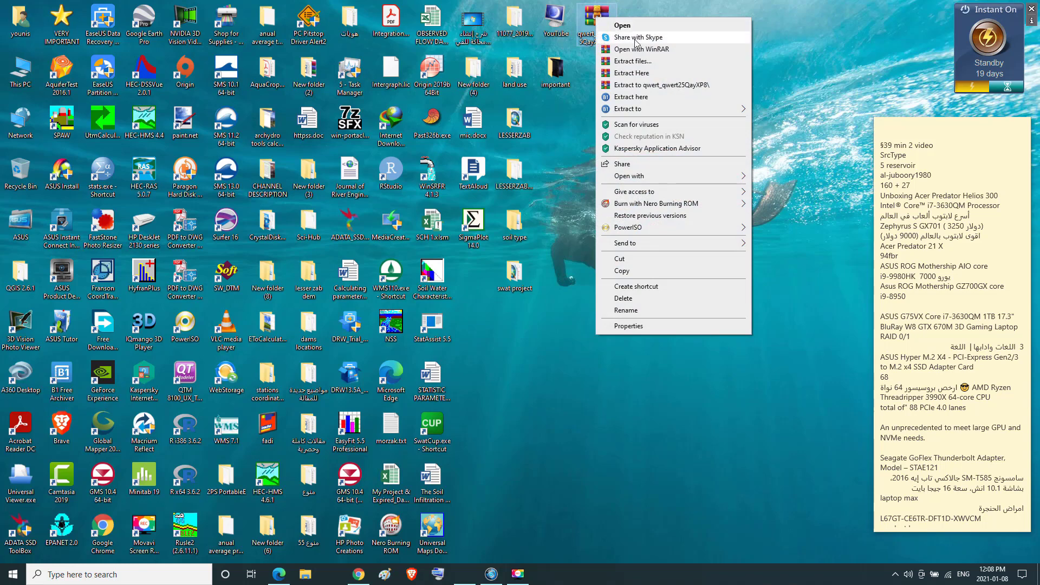
click(642, 74)
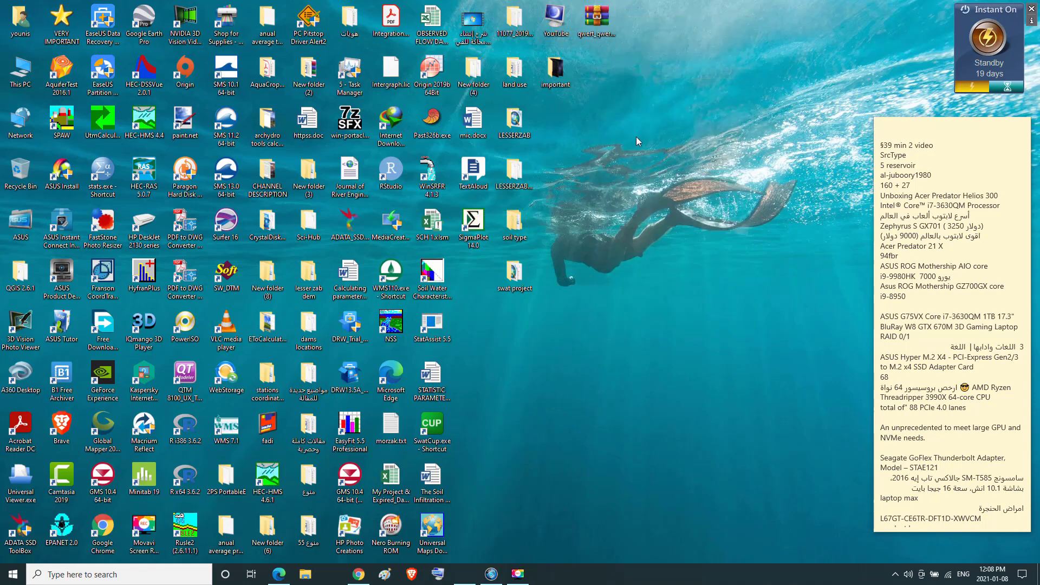
drag(472, 278, 600, 69)
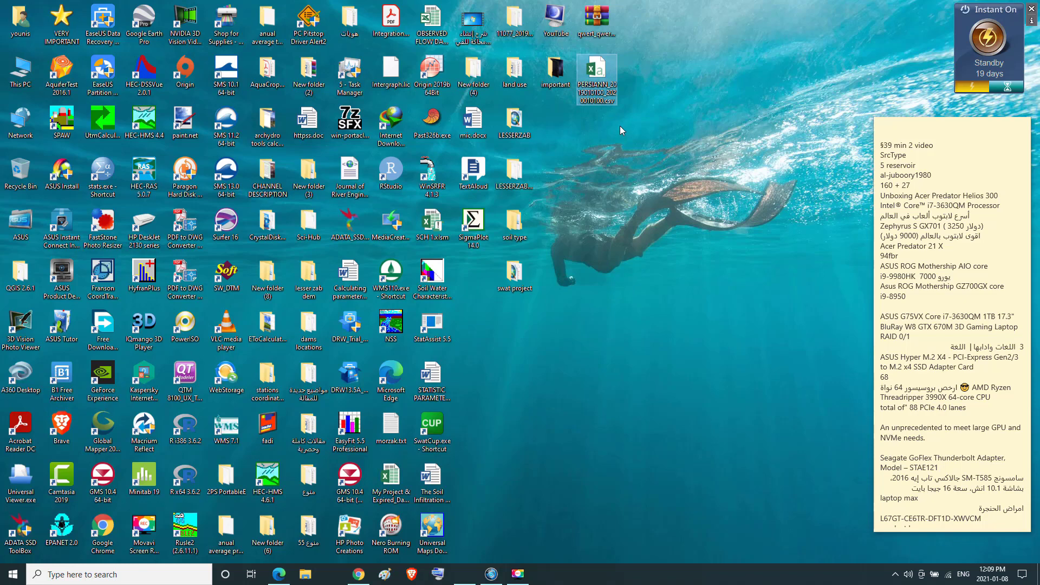
- Open the extracted PERSIANN CSV in Excel with its content enabled and widen the Time column to show the full entries
double_click(597, 71)
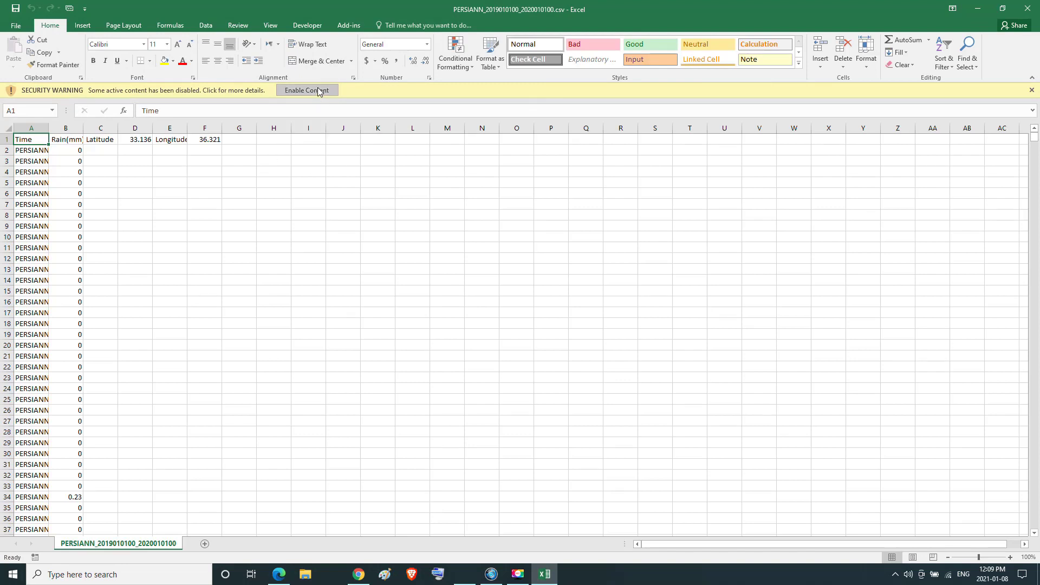
click(307, 90)
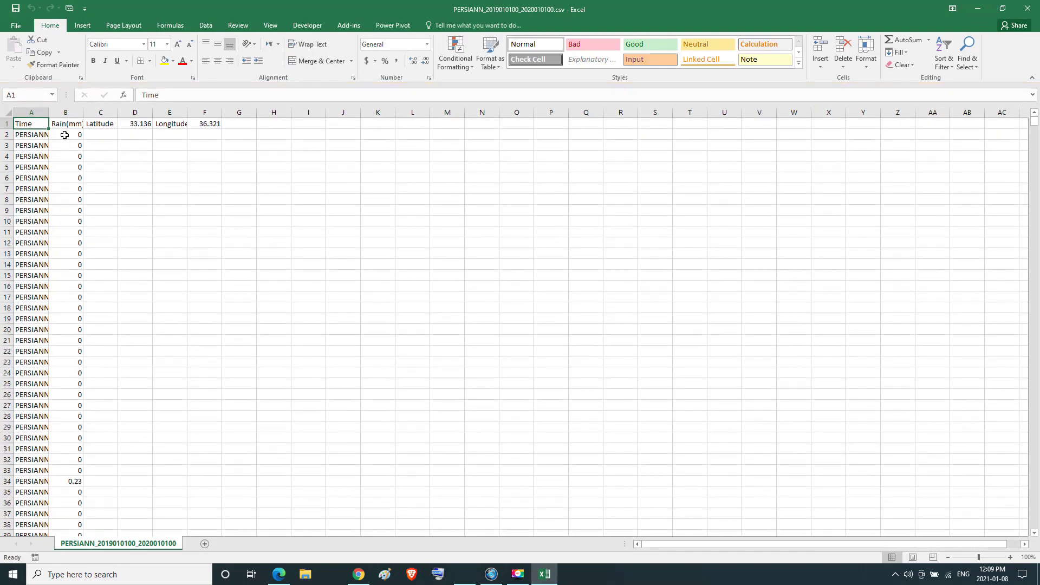
drag(49, 111, 109, 115)
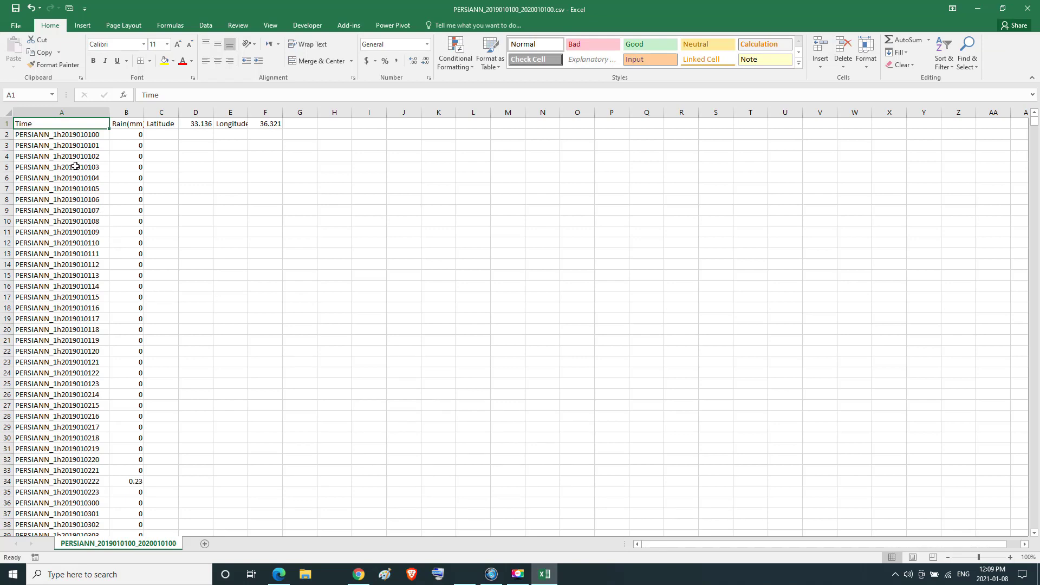
- Examine the hourly time stamps in column A, going through successive hours and days of January 2019
click(89, 136)
click(88, 145)
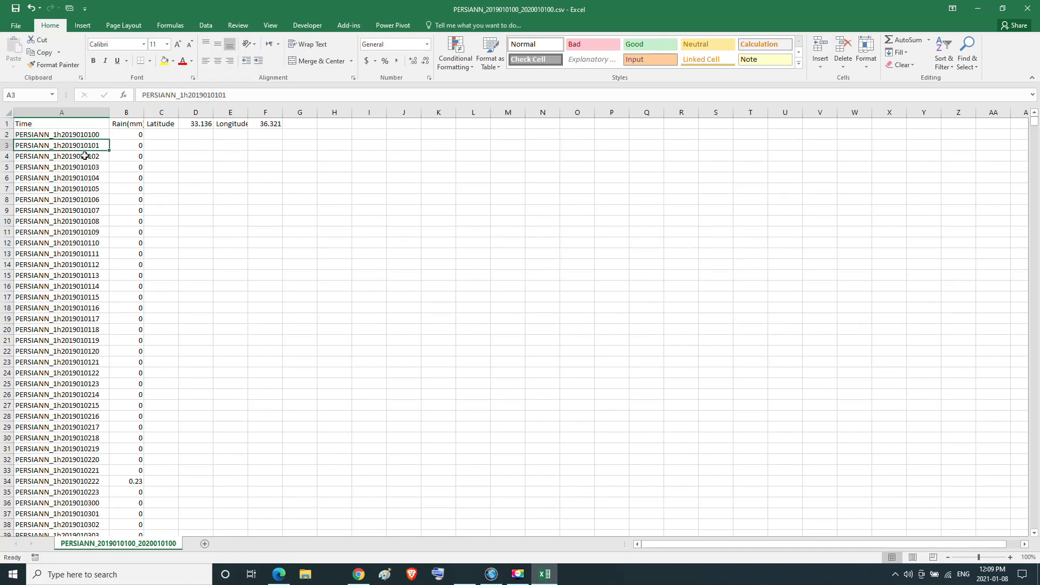
click(86, 157)
click(85, 168)
key(Down)
key(Down)
key(Down)
key(Down)
key(Down)
key(Down)
key(Down)
key(Down)
key(Down)
key(Down)
key(Down)
key(Down)
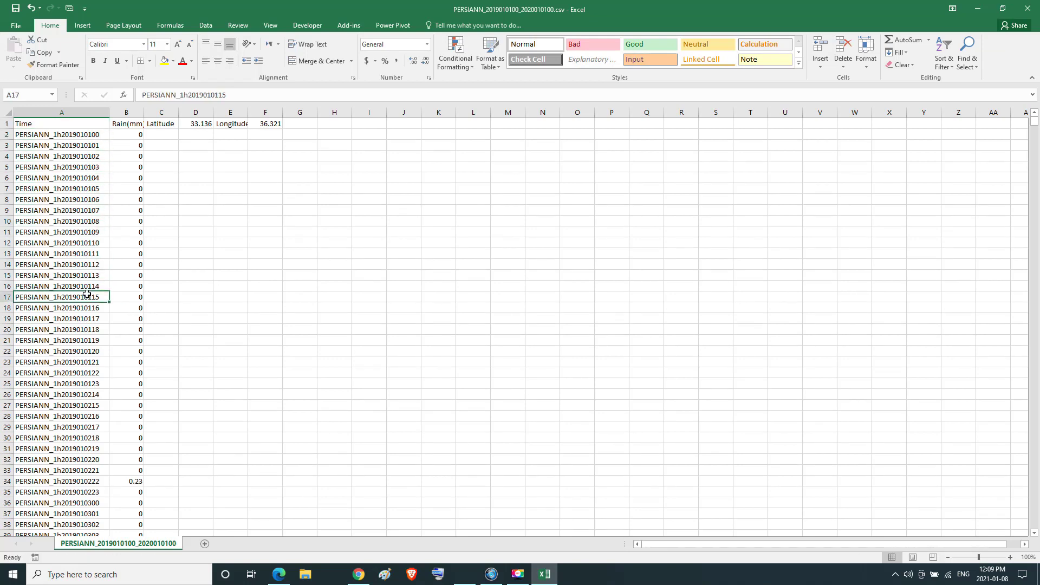
scroll(527, 340, down, 4)
scroll(534, 320, down, 20)
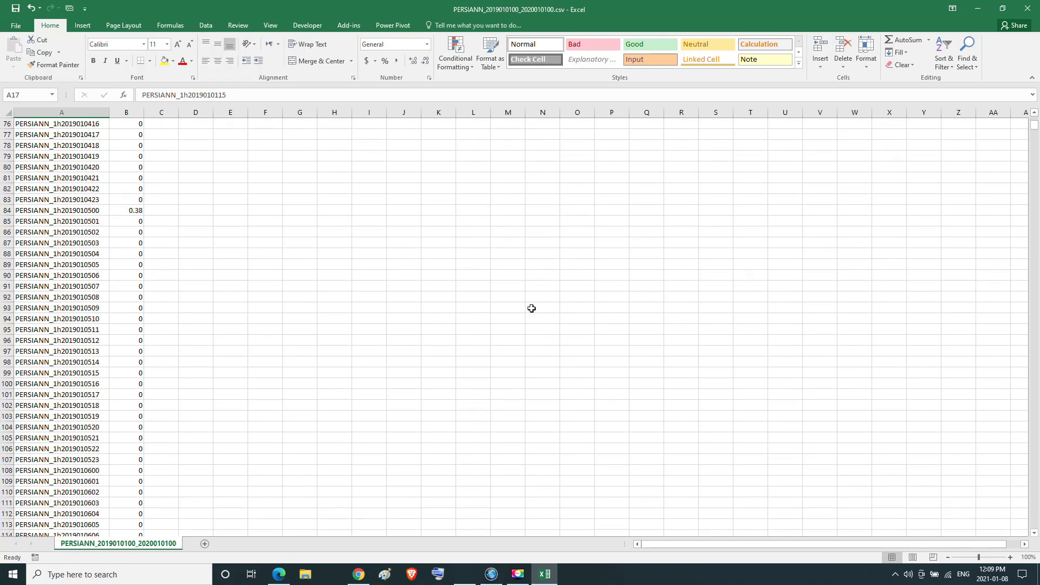
- Check the non-zero rainfall values in rows 84 and 34 together with their time stamps
click(48, 210)
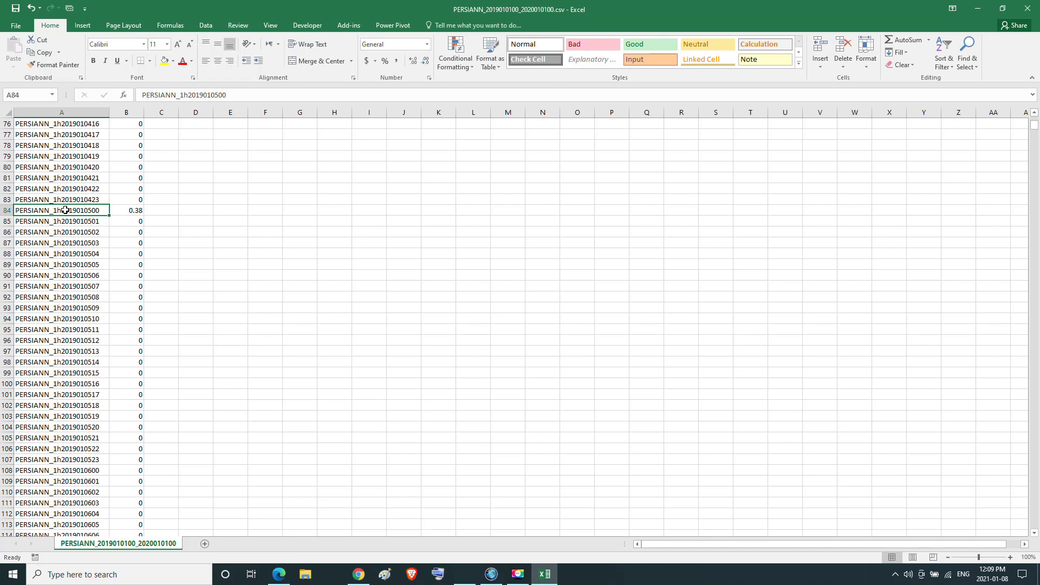
click(137, 210)
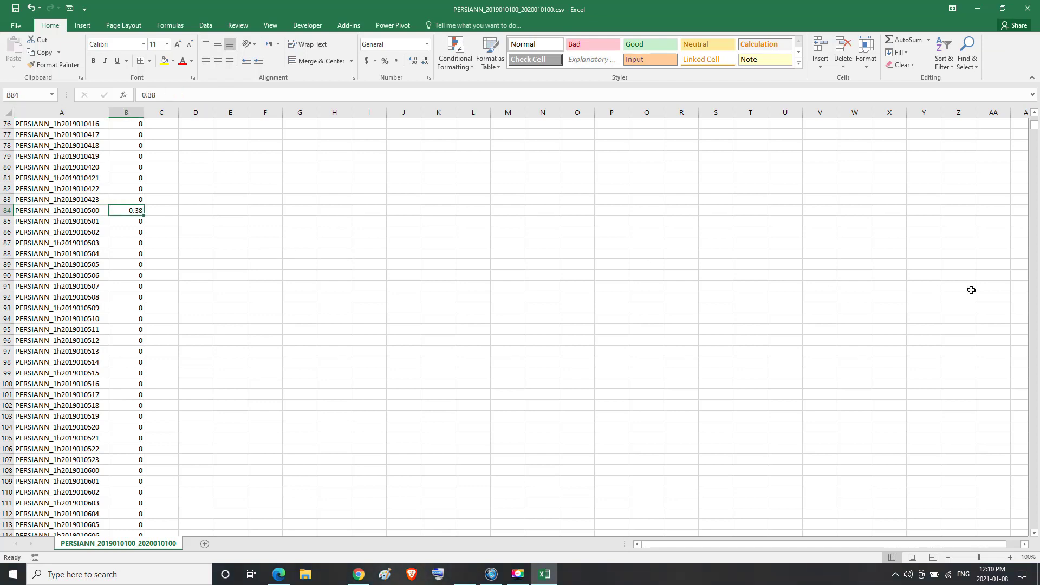
drag(1036, 127, 722, 159)
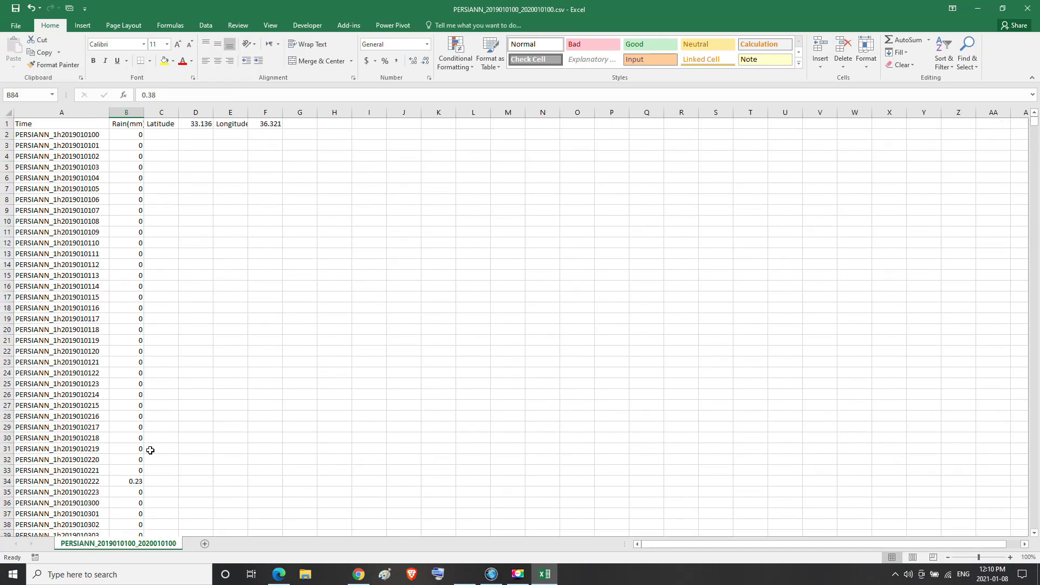
click(128, 482)
click(93, 482)
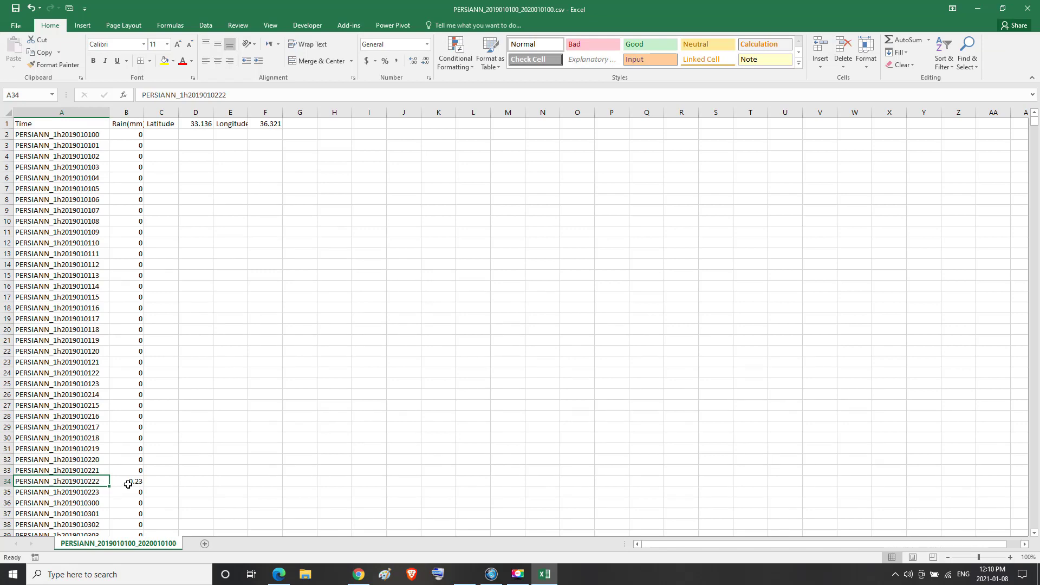
click(130, 484)
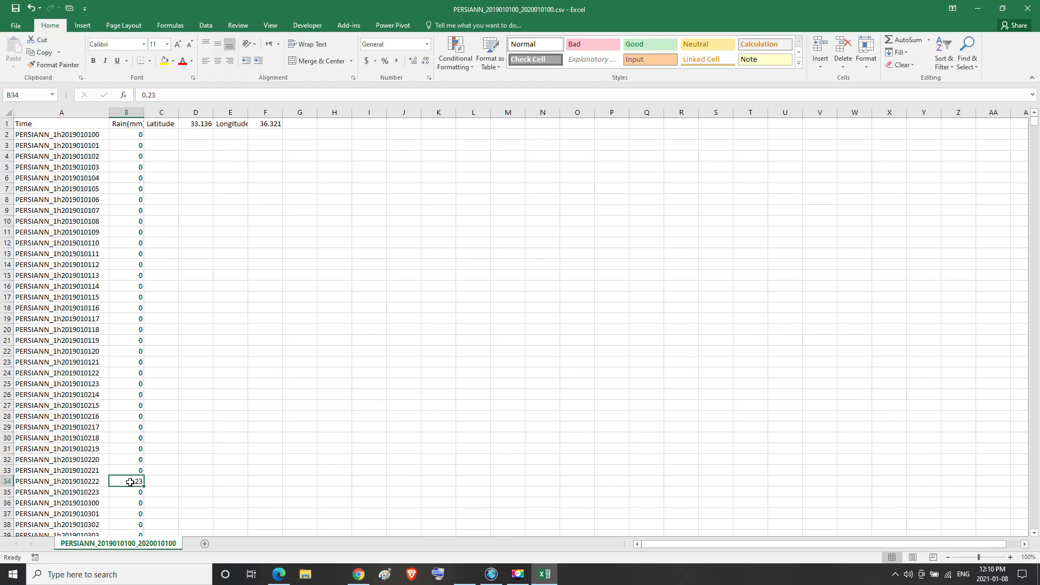
- Review the whole Rain(mm) column by selecting it, and switch back to the CHRS Data Portal in Edge
click(130, 112)
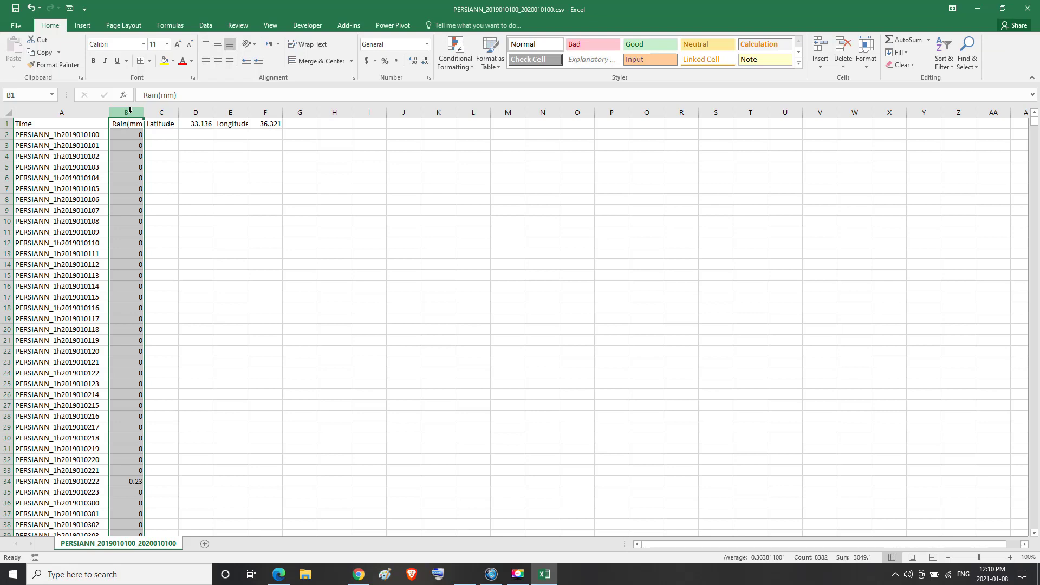
click(128, 123)
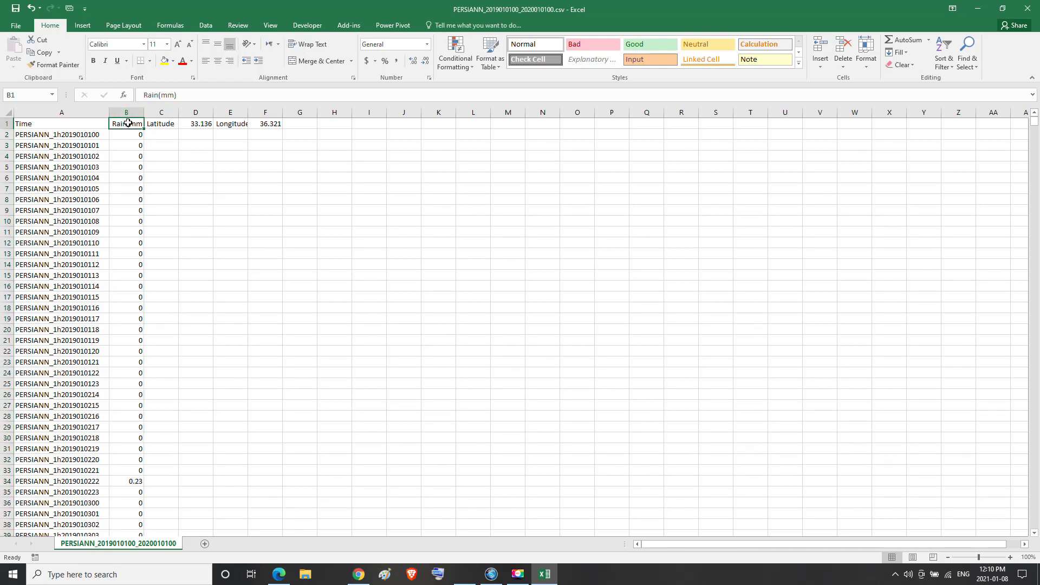
click(130, 109)
click(130, 108)
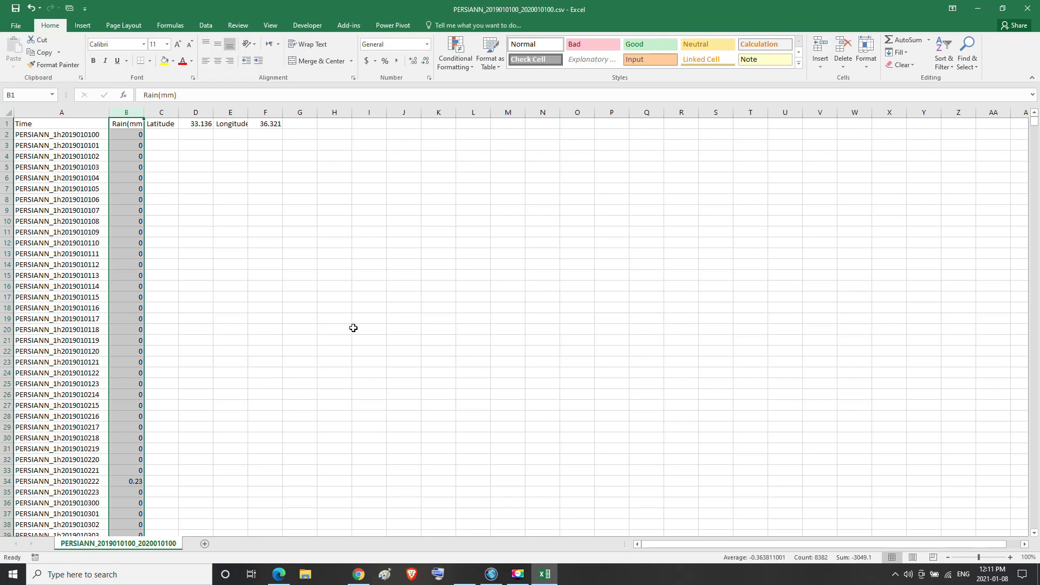
click(279, 575)
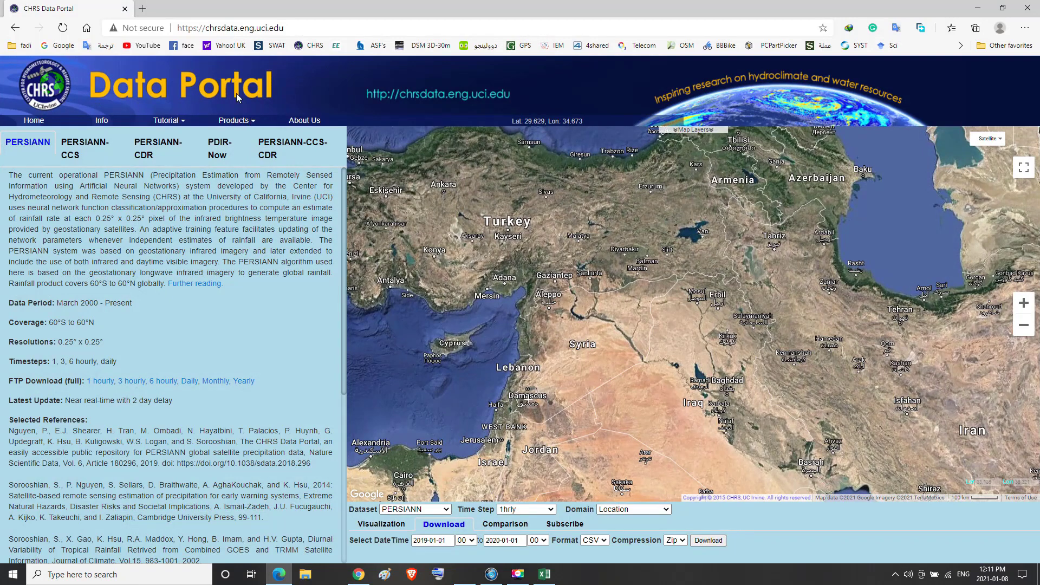